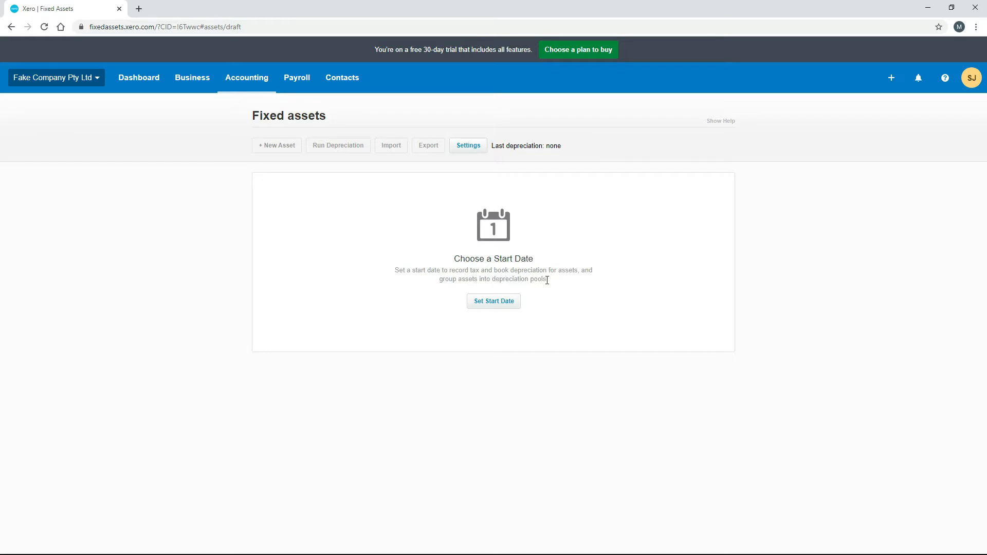
Set the fixed assets start date to 1 Jul 2020 and save it
click(495, 304)
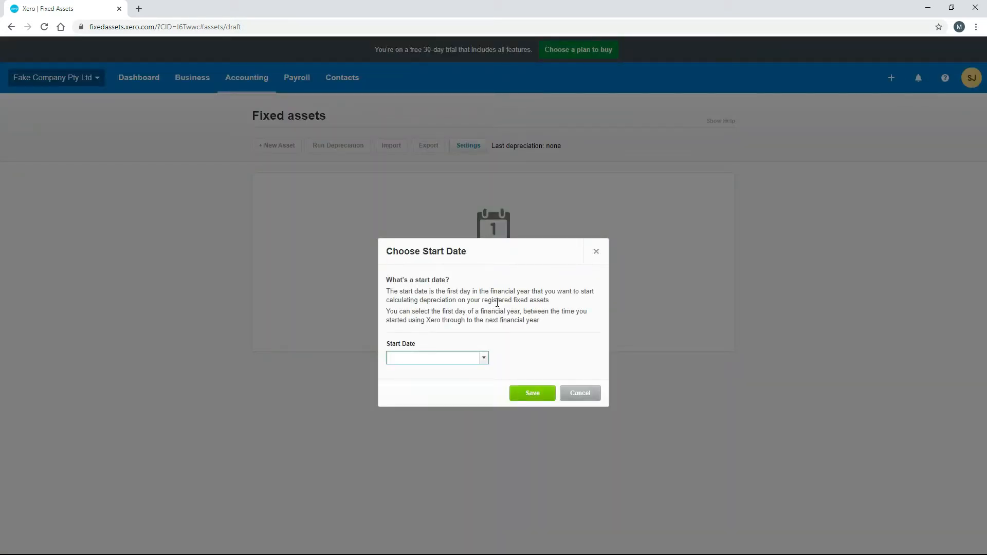
click(483, 358)
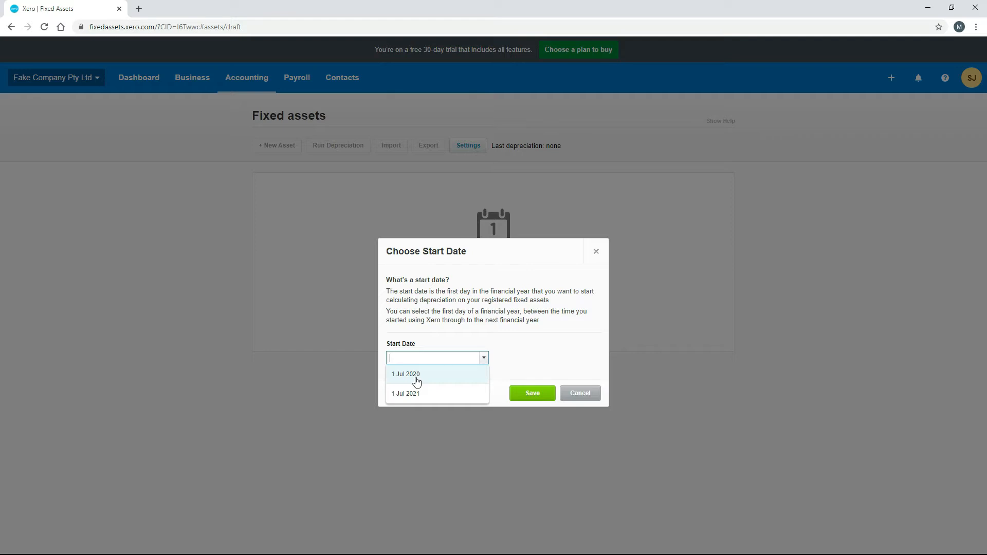
click(438, 380)
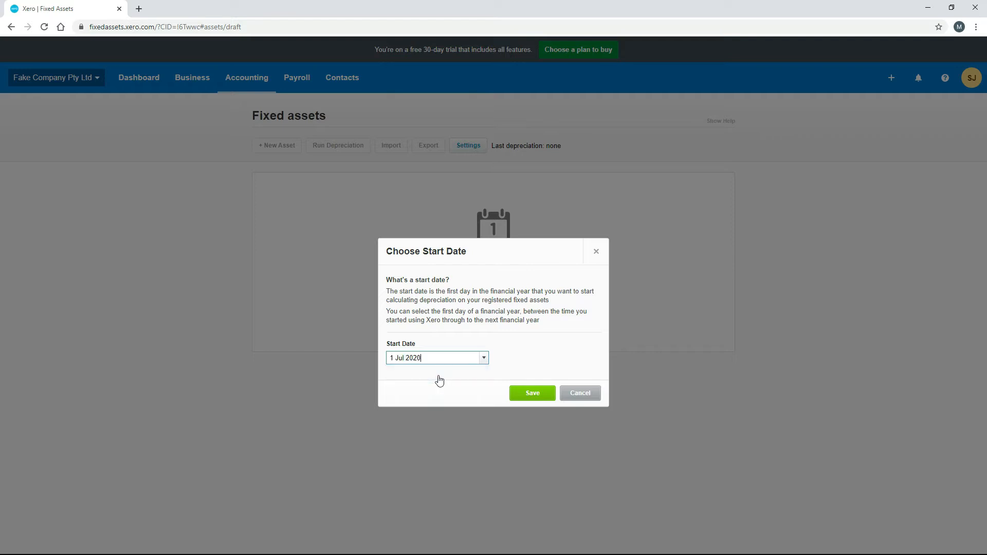
click(533, 394)
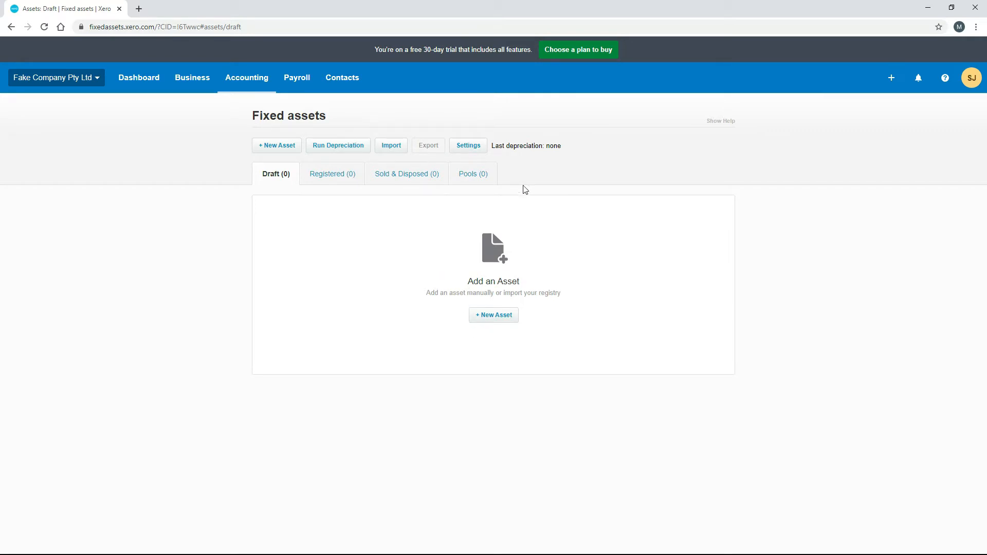
Open the fixed asset settings, and view the chart of accounts filtered to assets in a duplicated browser tab
click(467, 149)
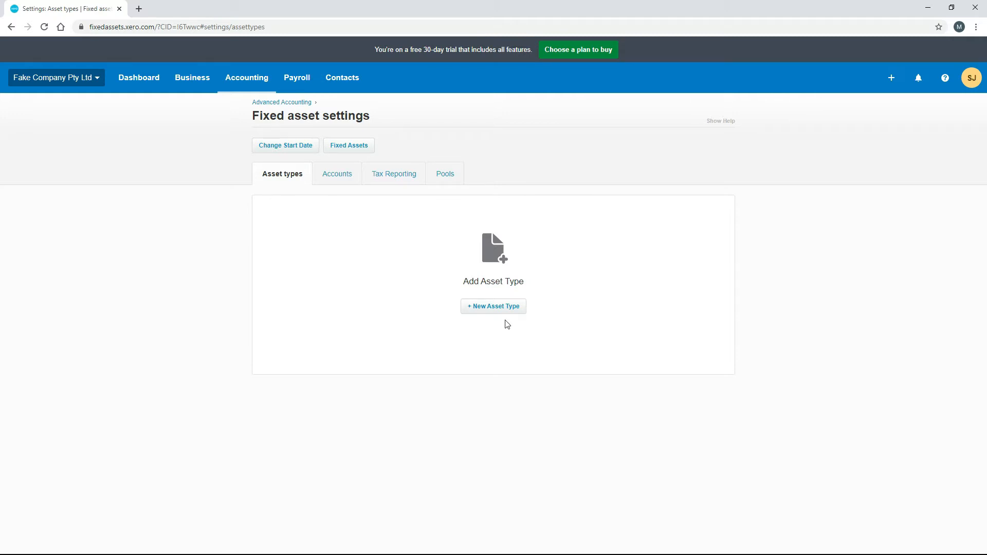
right_click(92, 11)
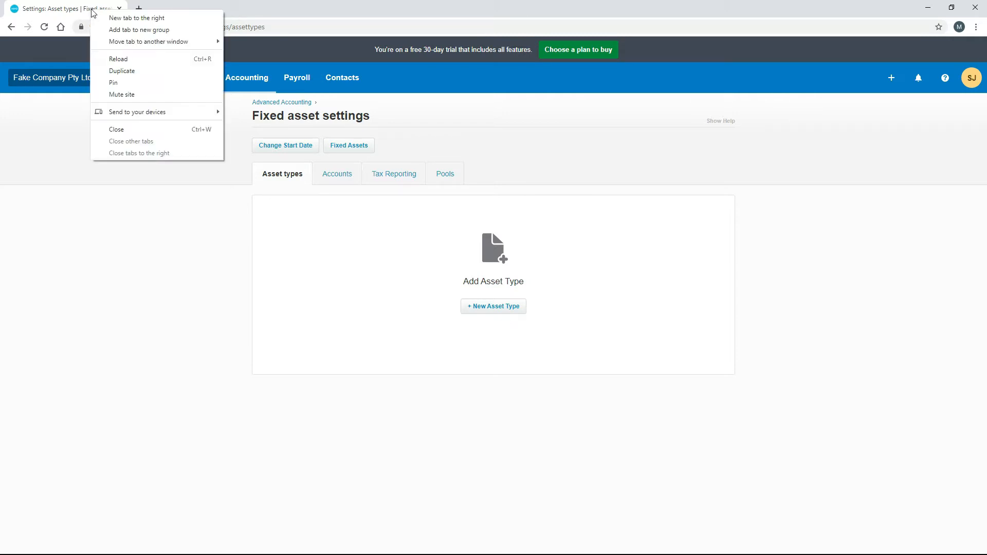
click(146, 67)
click(245, 81)
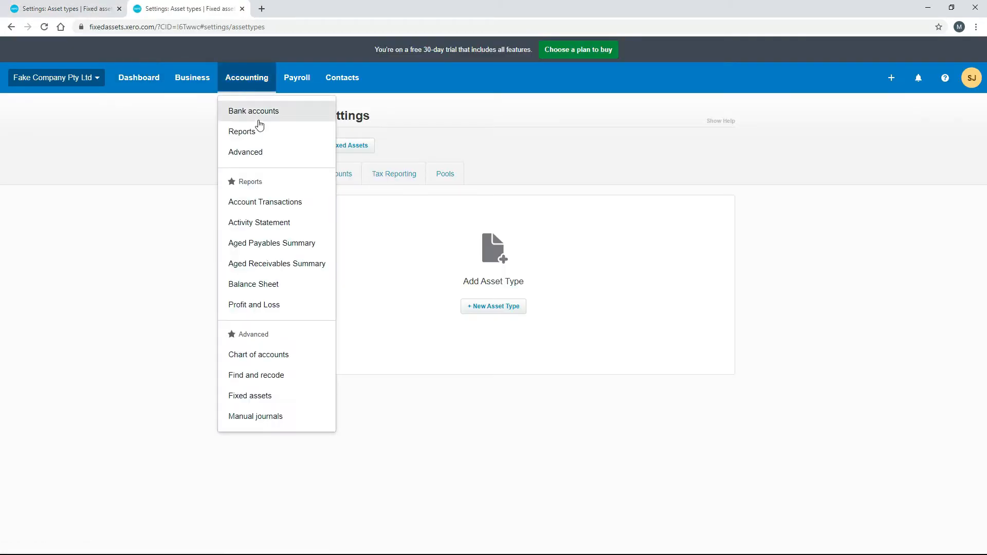
click(269, 355)
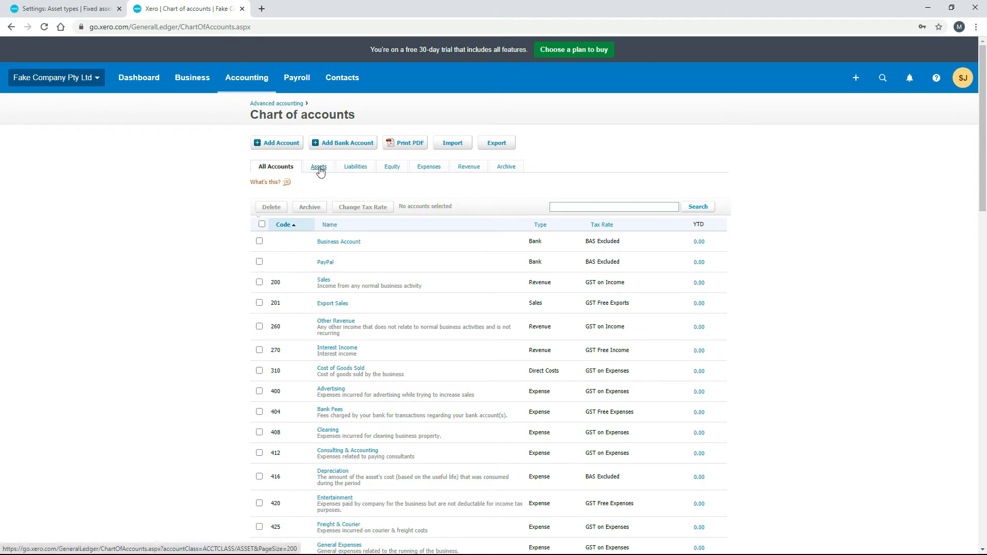
click(318, 168)
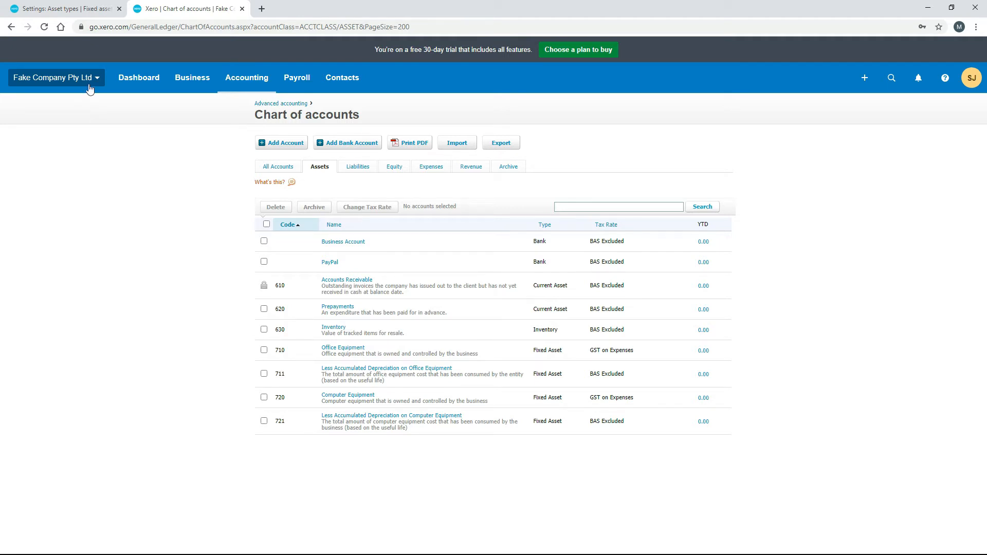
Start an Office Equipment asset type with asset account 710 - Office Equipment and accumulated depreciation account 711 - Less Accumulated Depreciation on Office Equipment
click(77, 8)
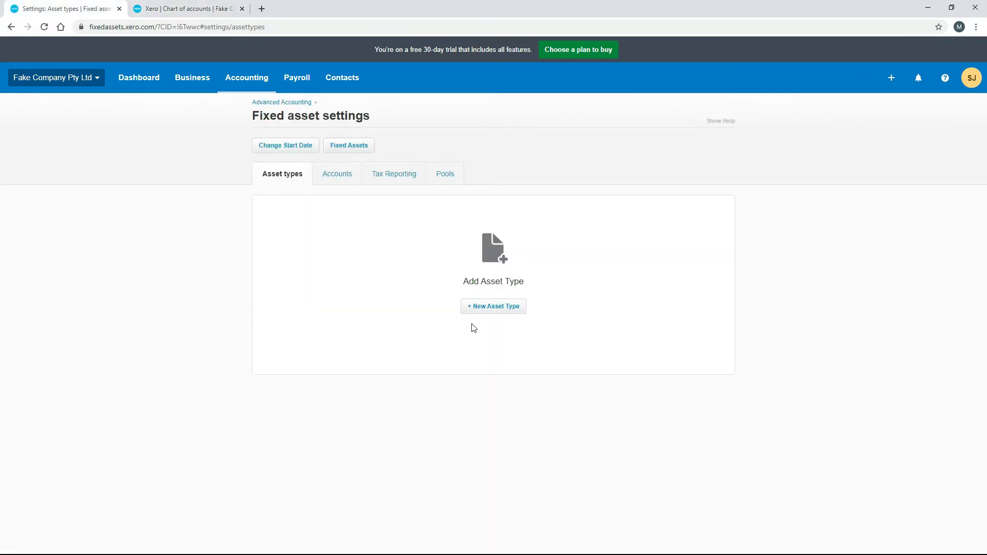
click(494, 308)
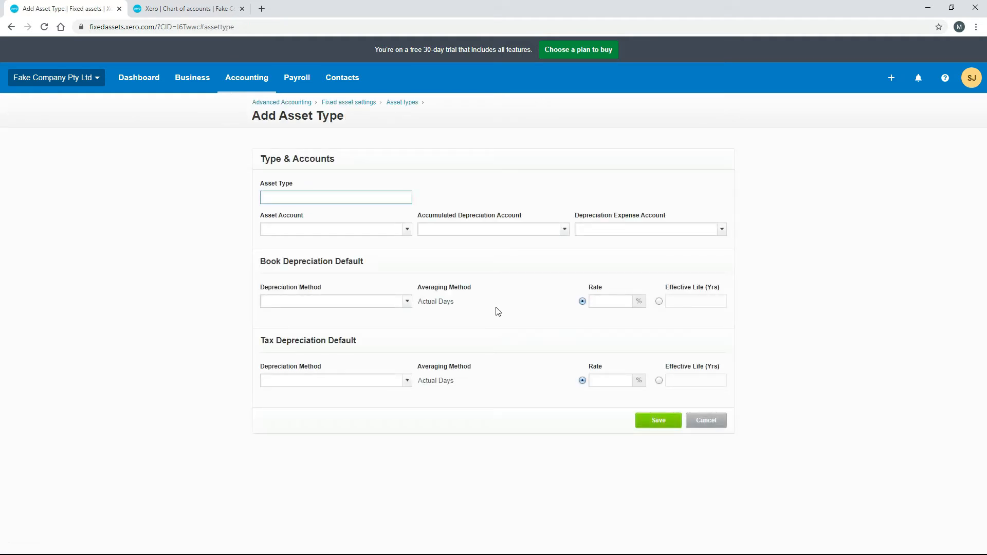
text(Office Equipment)
key(Tab)
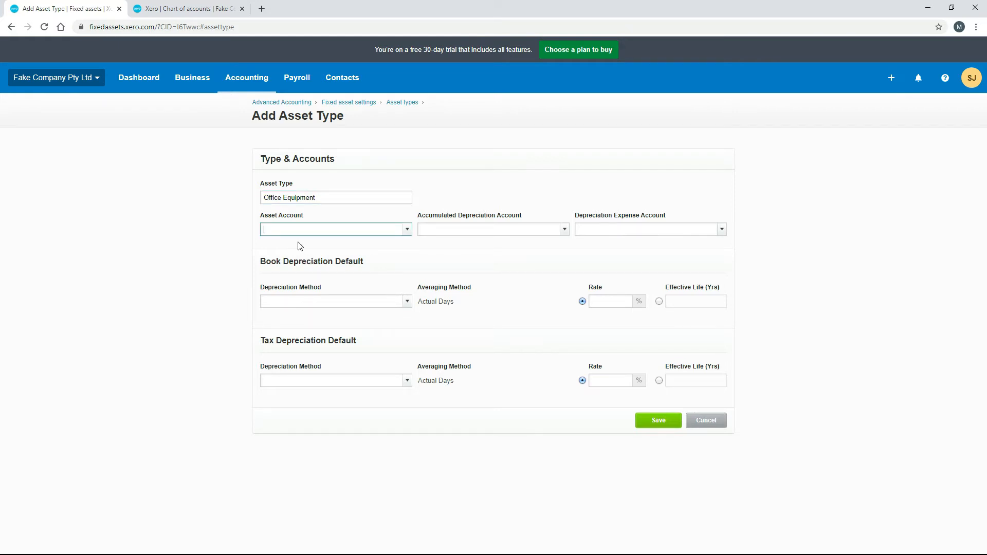
click(407, 230)
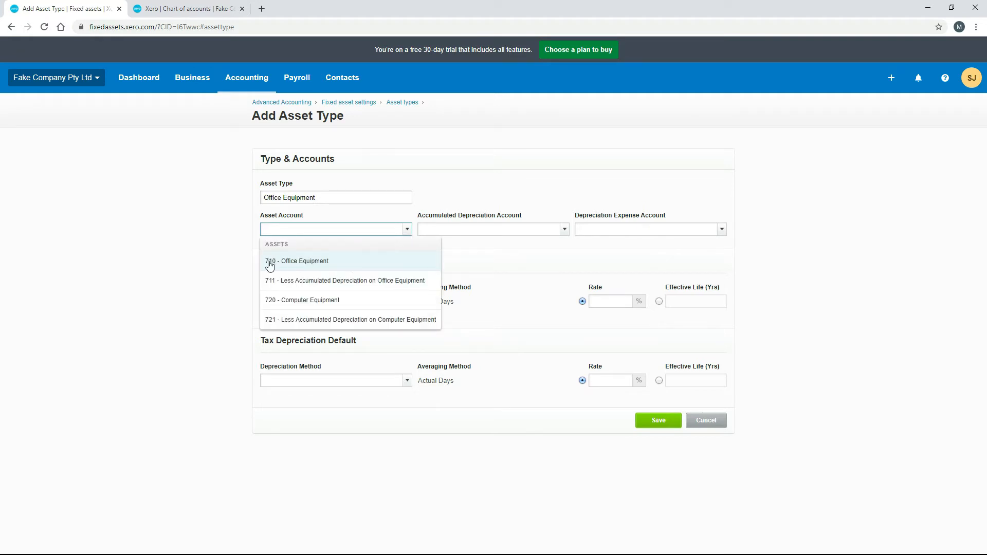
click(304, 263)
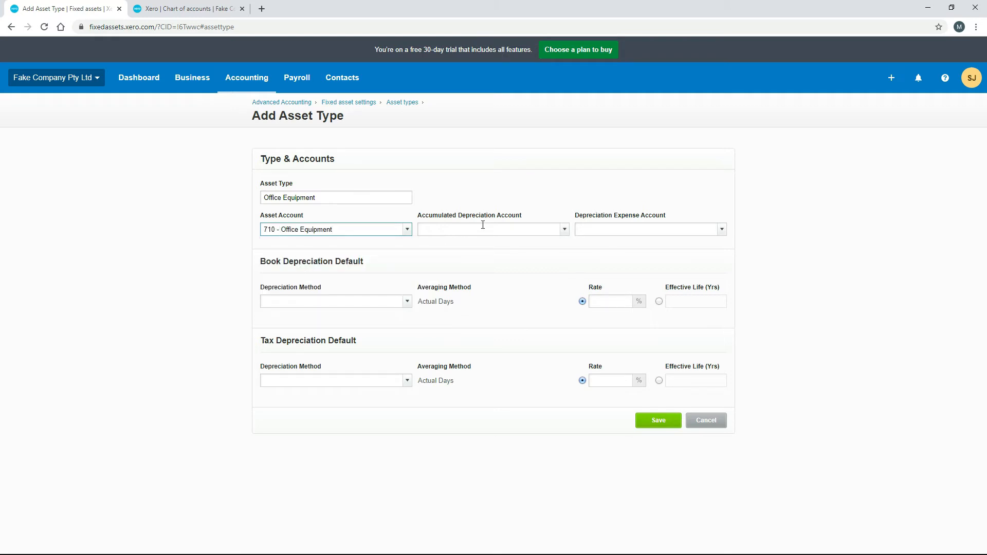
click(564, 229)
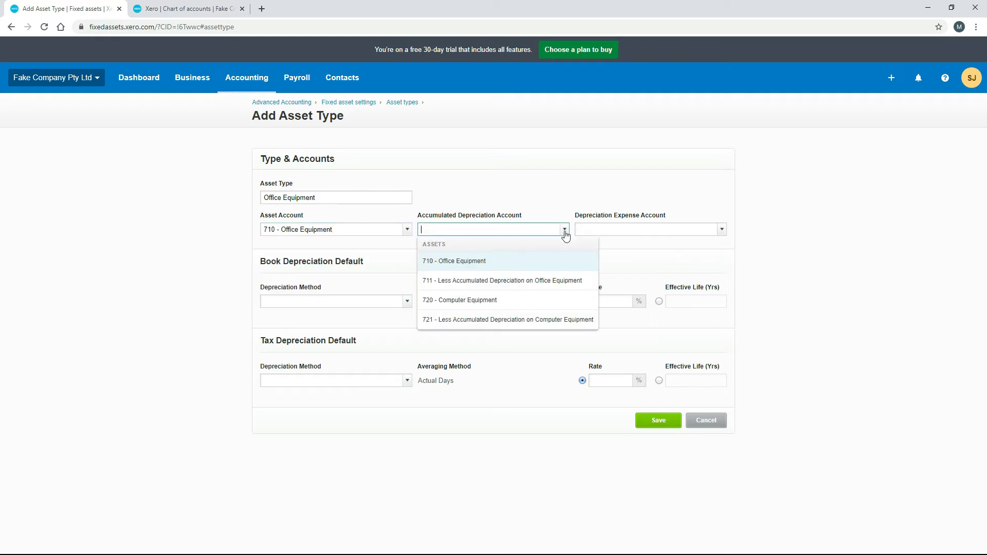
click(503, 284)
Check account 711 in the chart of accounts, and set the asset type's depreciation expense account to 416 - Depreciation
click(180, 8)
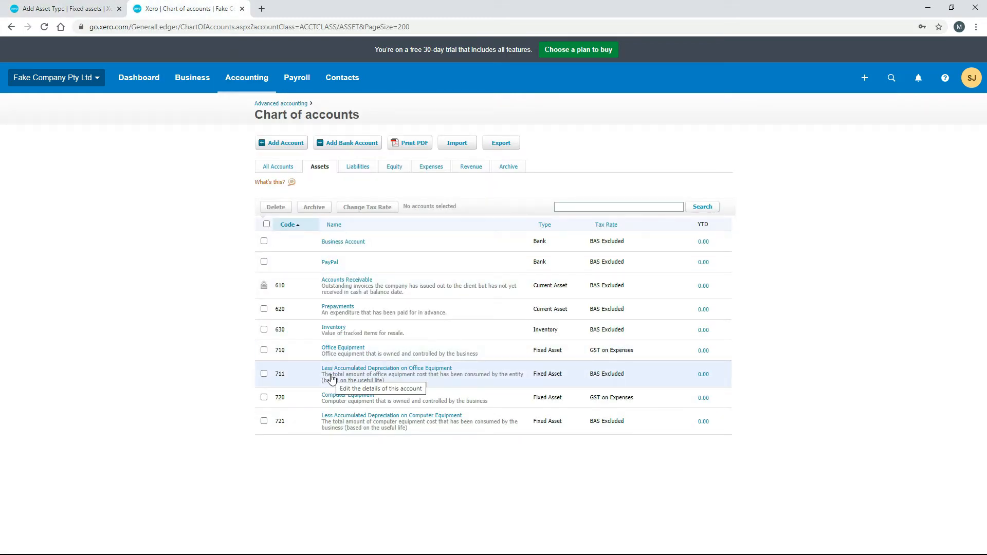
click(60, 8)
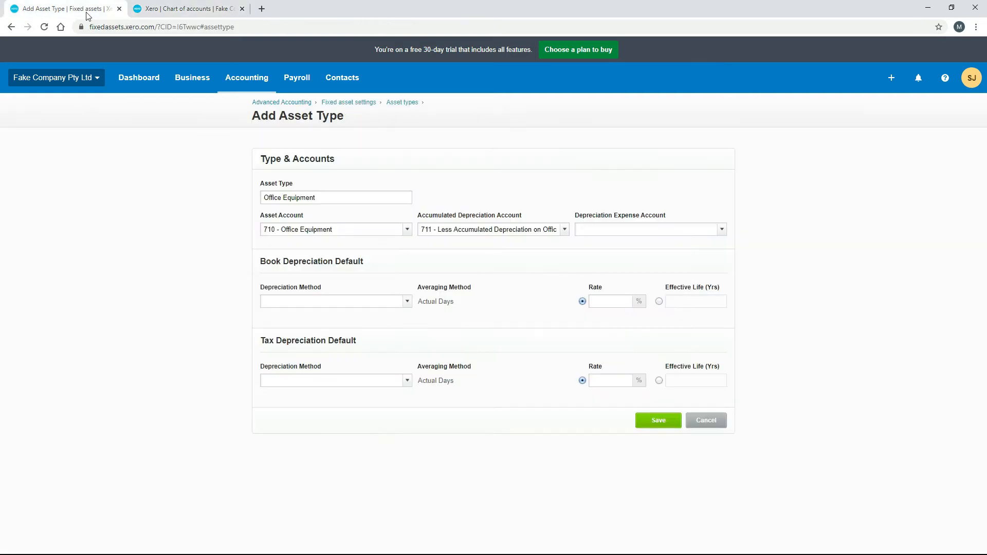
click(724, 234)
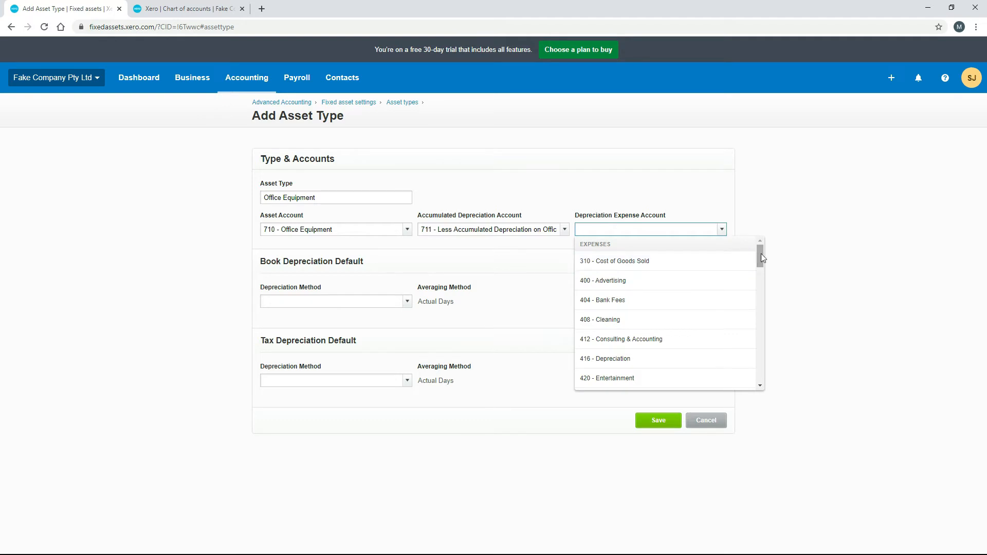
drag(761, 254, 763, 267)
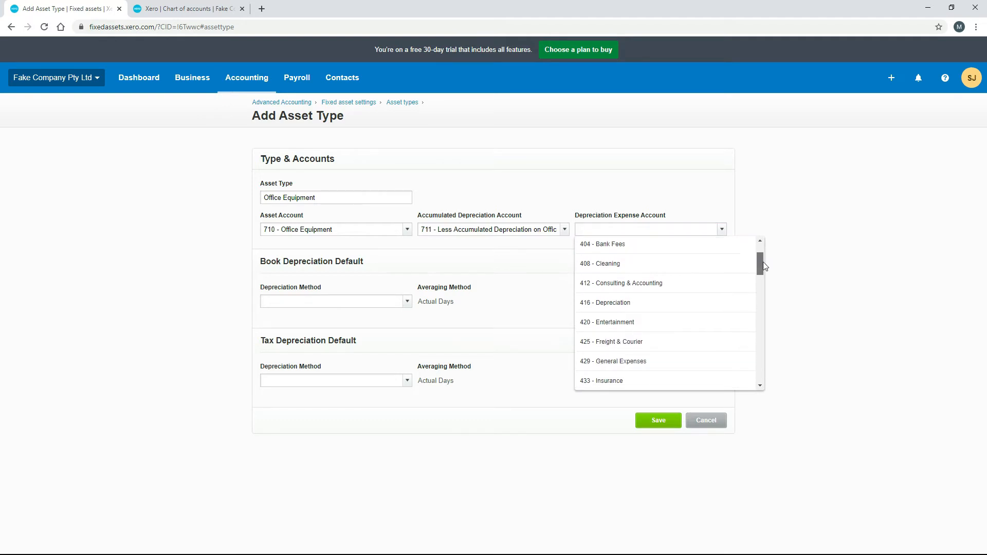
click(646, 305)
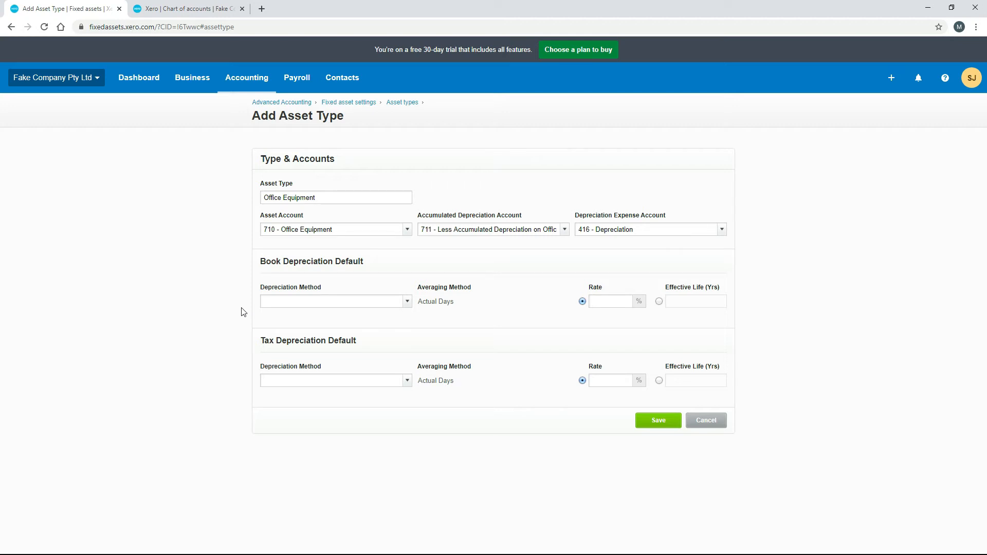
Set the book depreciation default to the Diminishing Value method at a 40% rate
click(407, 302)
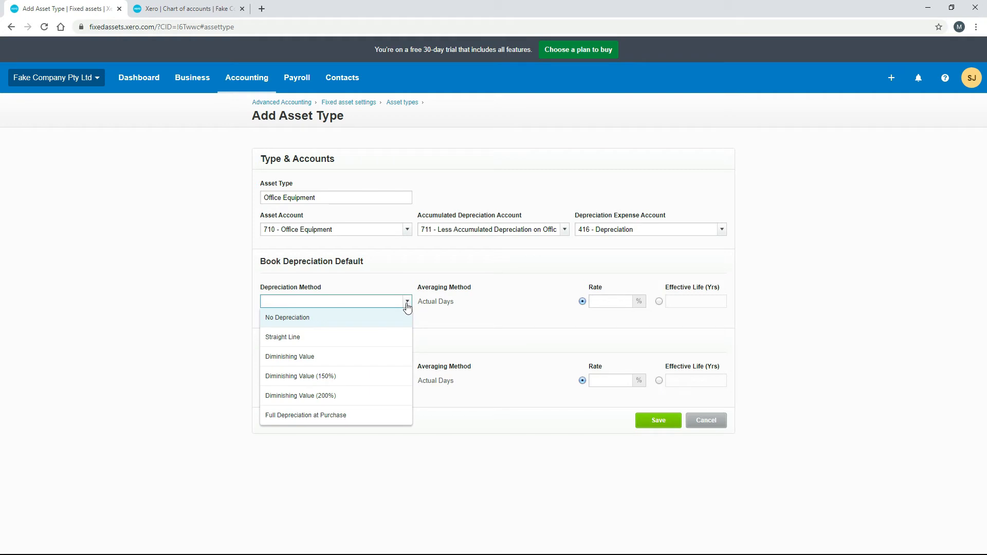
click(331, 357)
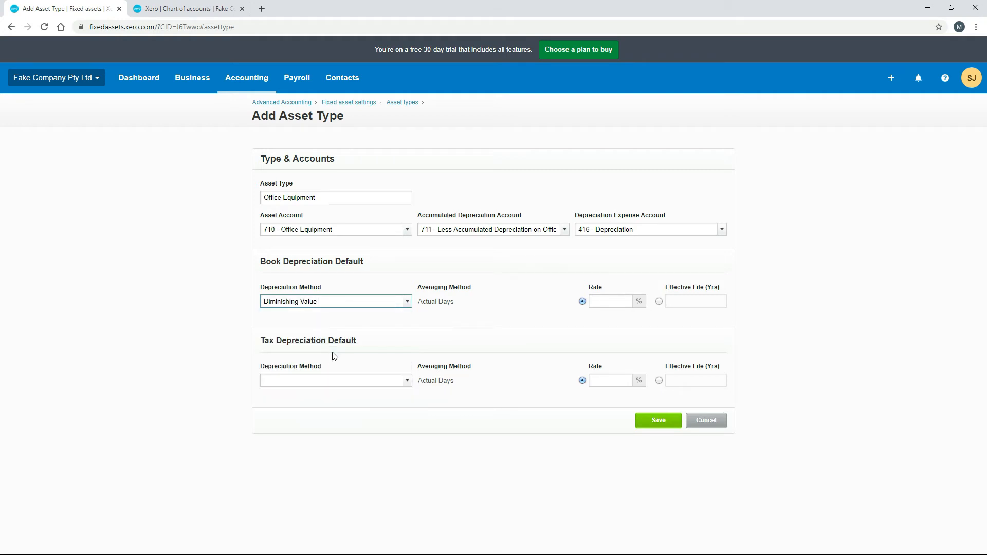
click(611, 303)
text(40)
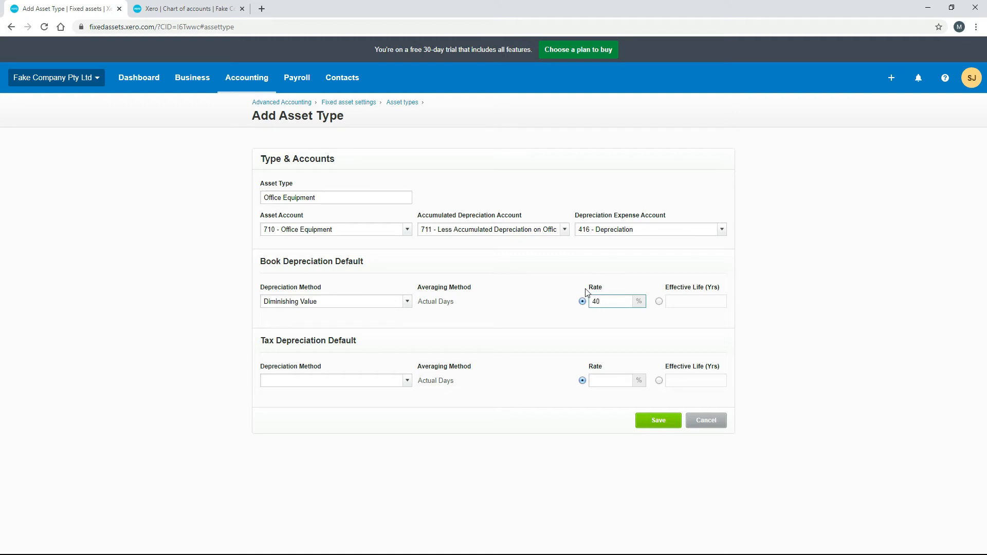
key(Tab)
Set the tax depreciation default to Diminishing Value at a 40% rate and save the Office Equipment asset type
click(407, 381)
click(368, 442)
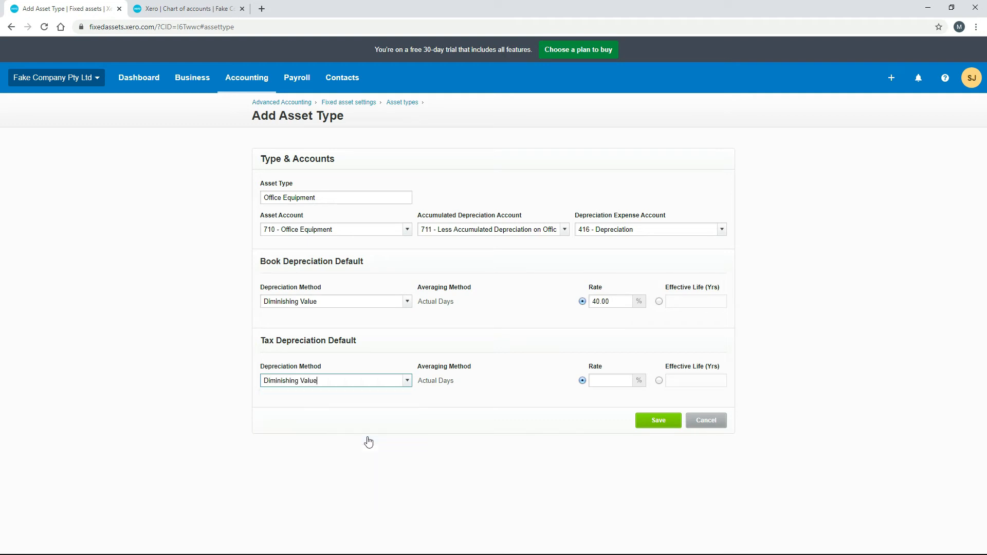
click(617, 380)
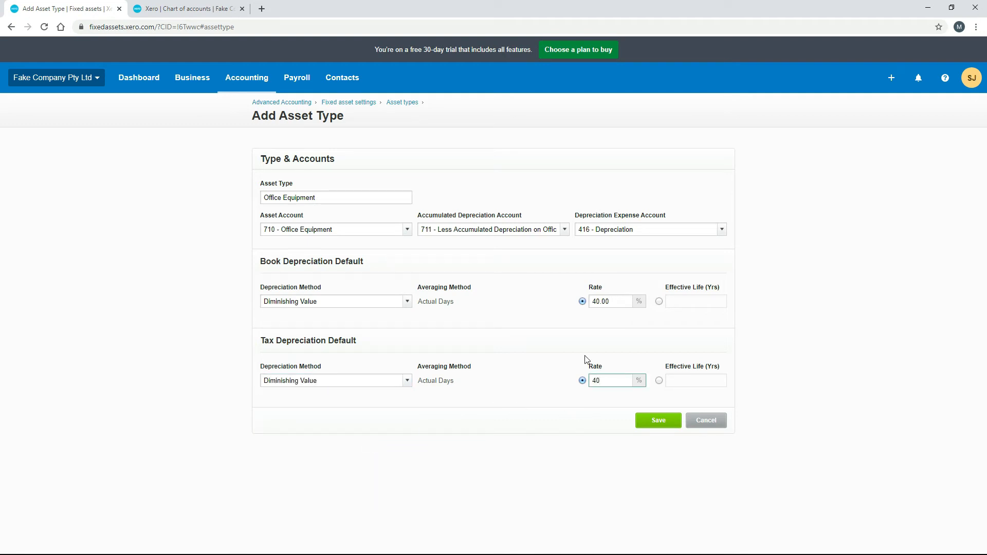
key(Tab)
click(659, 426)
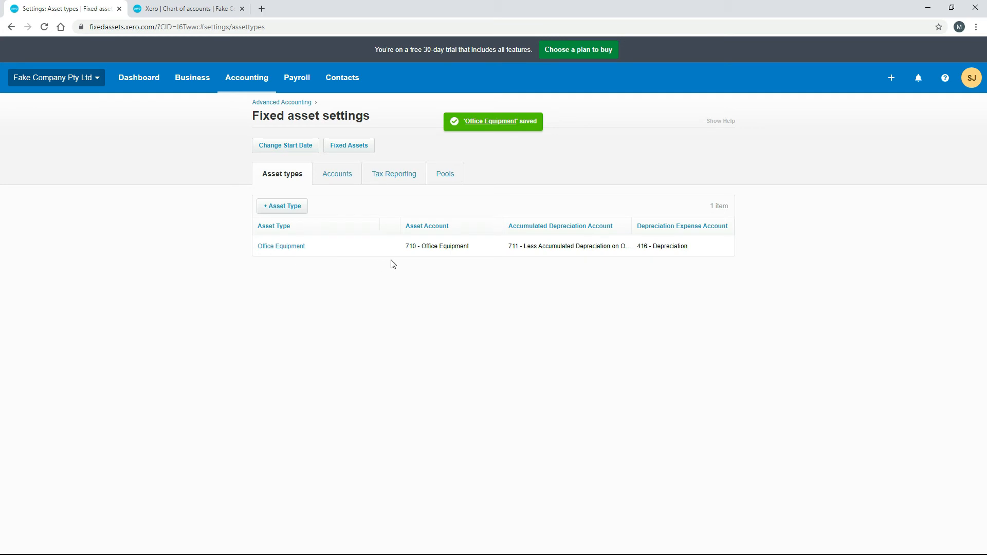
Add and save a Computer Equipment asset type with accounts 720, 721 and 416, using Diminishing Value at 40% for book and tax depreciation
click(191, 11)
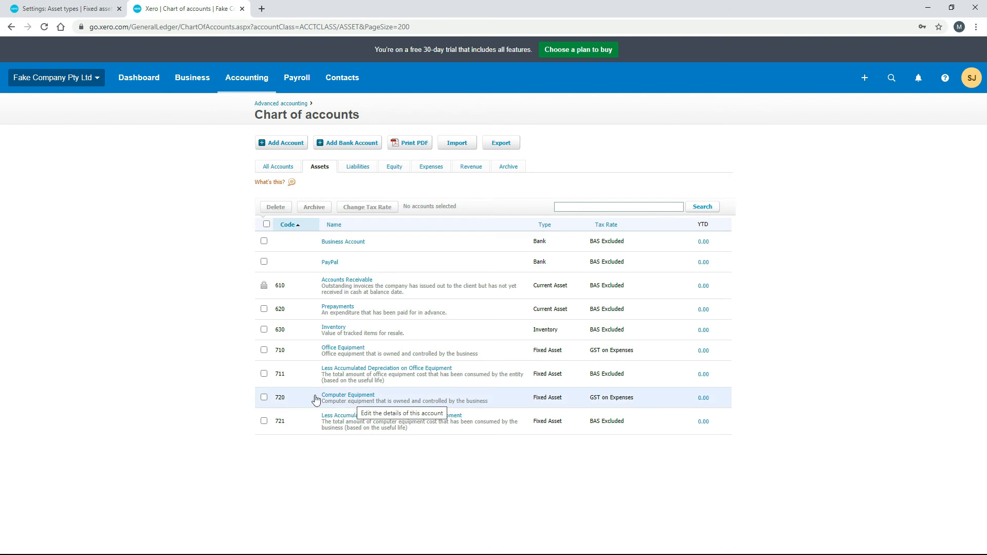
click(80, 4)
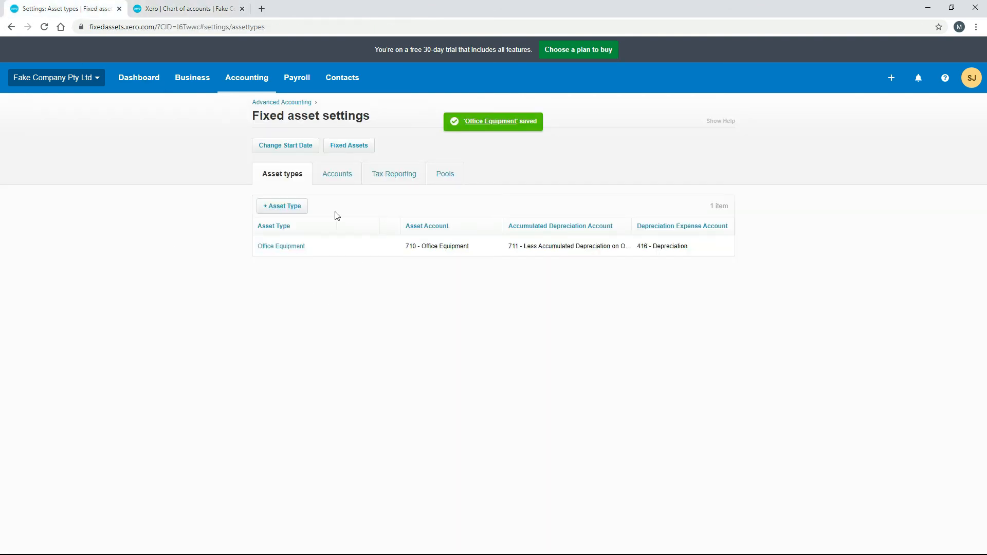
click(296, 206)
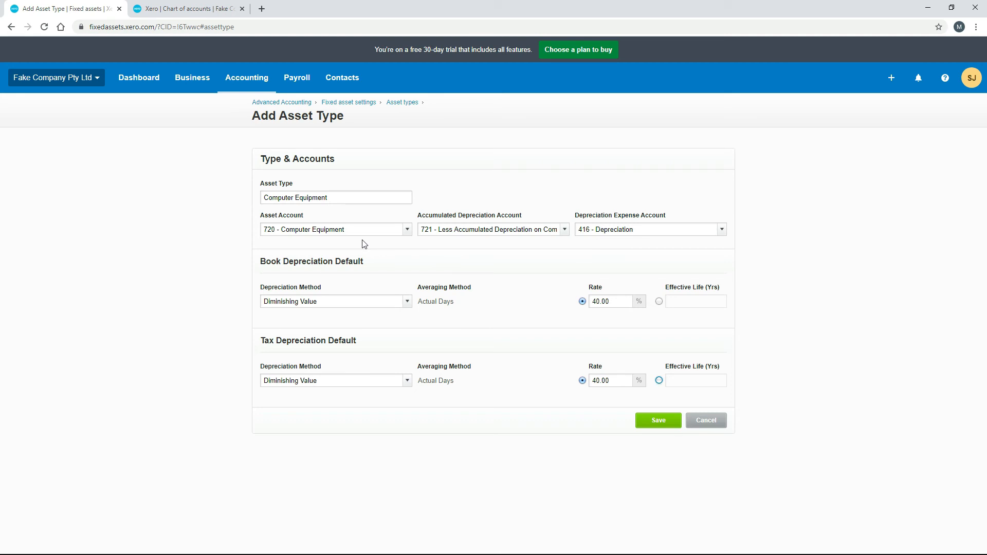
click(214, 10)
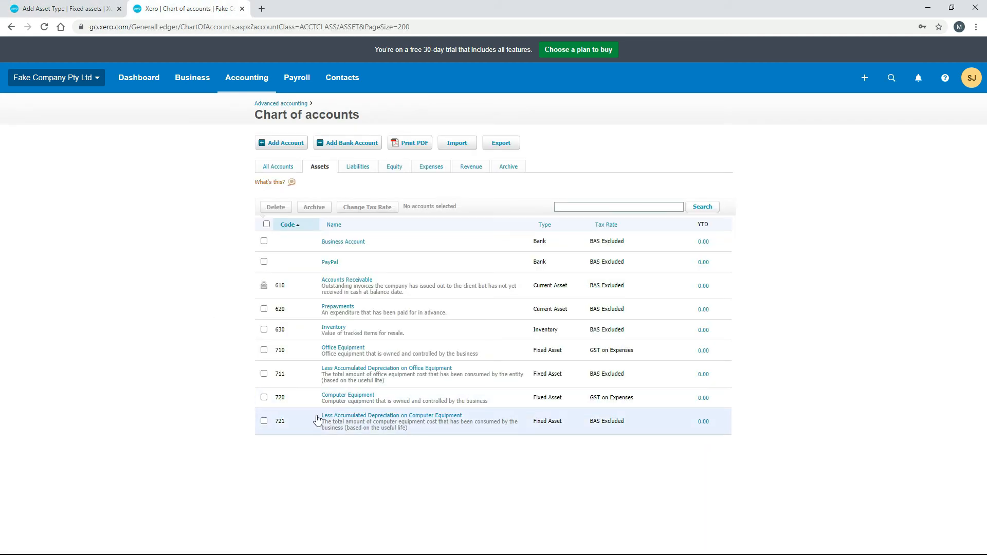
click(101, 10)
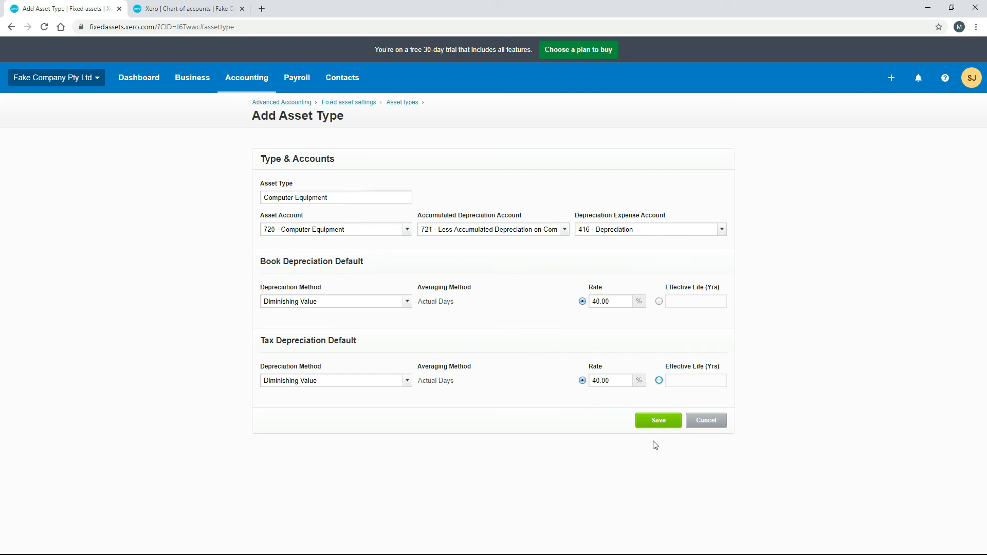
click(663, 421)
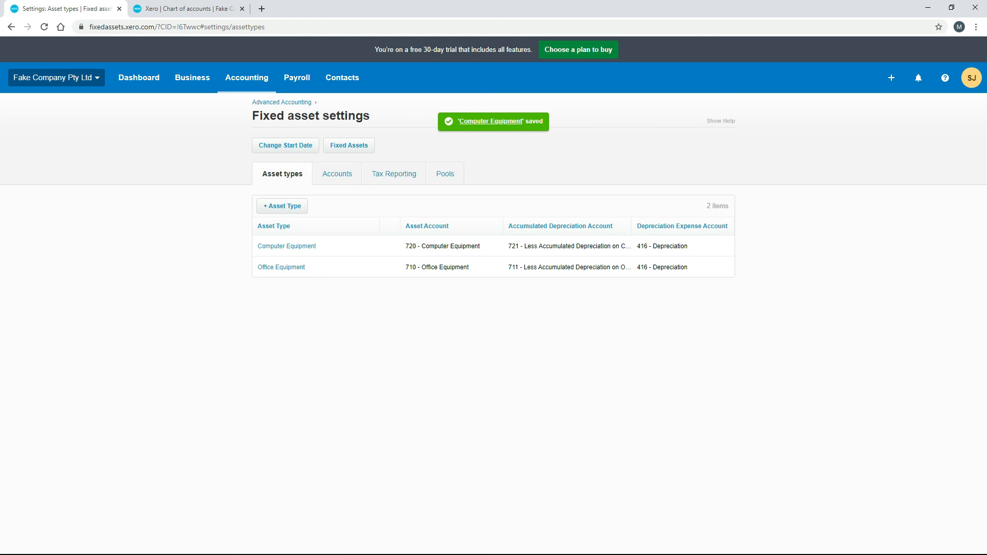
Switch to the Demo Company (AU) organisation and open its fixed asset settings
click(94, 80)
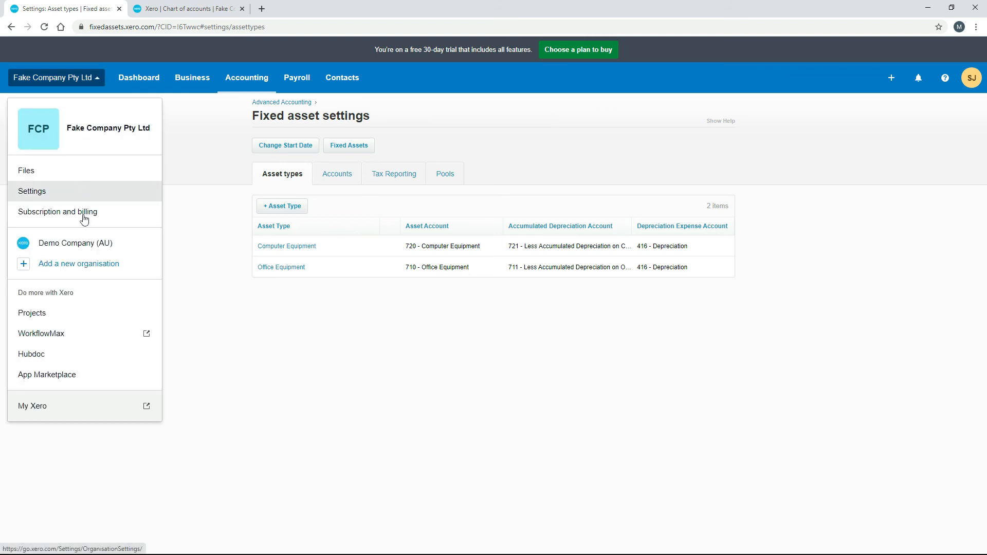
click(88, 251)
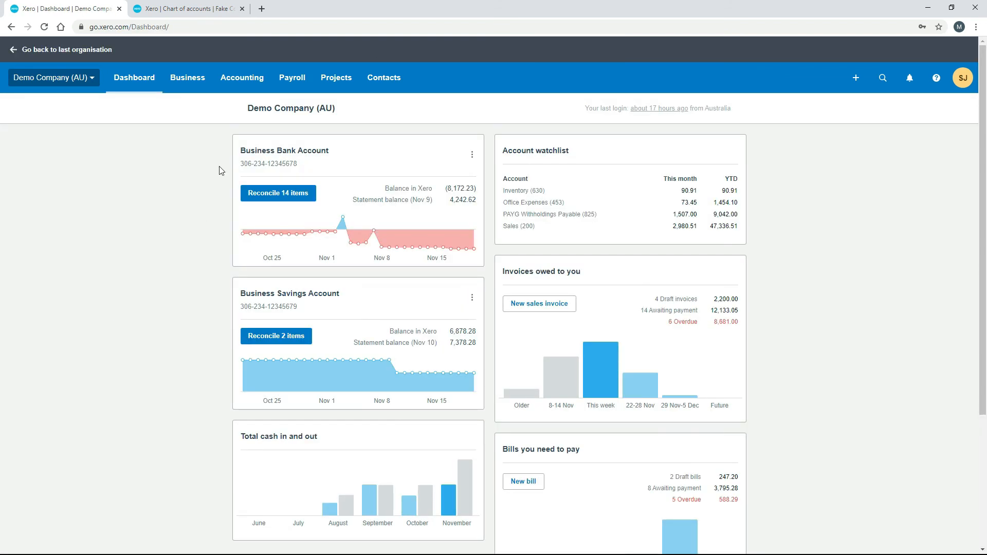
click(237, 82)
click(247, 396)
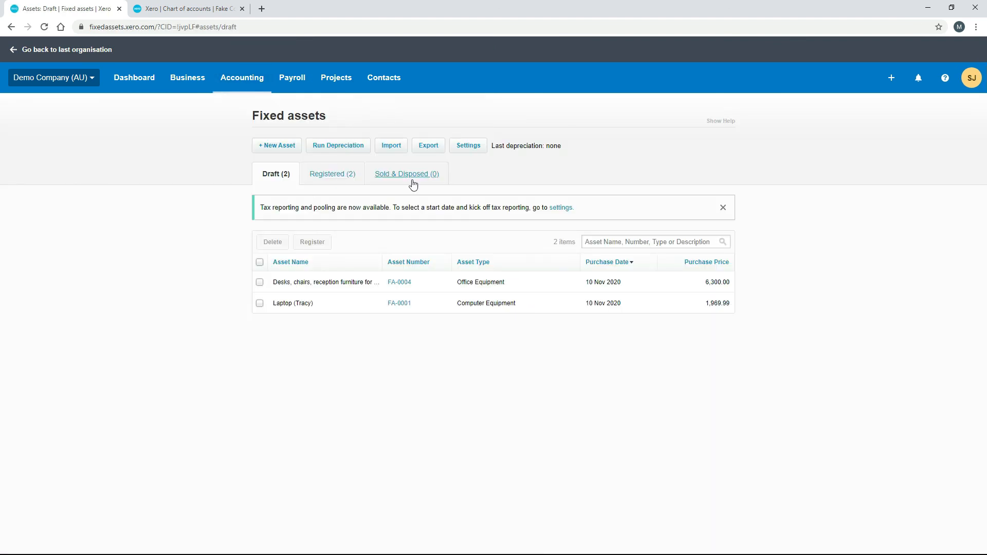
click(466, 148)
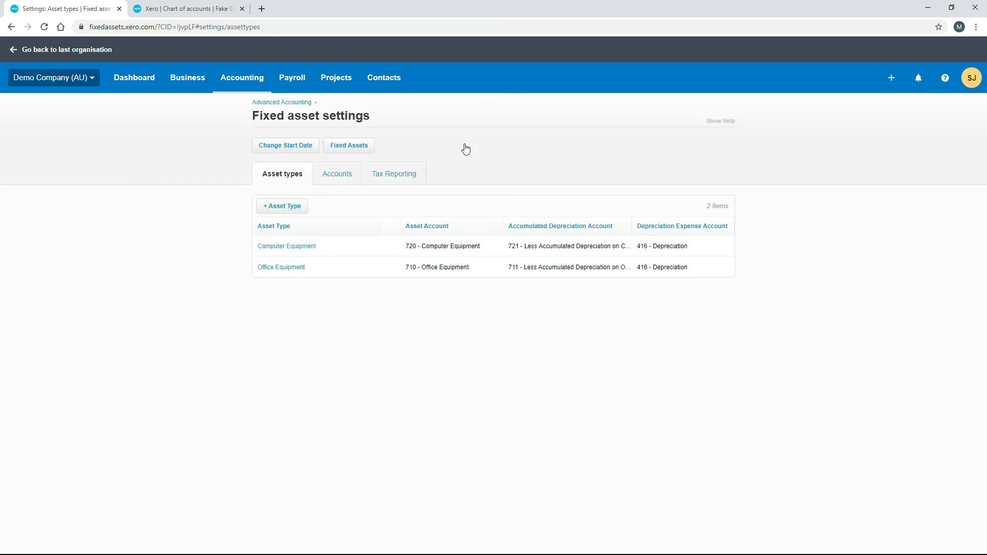